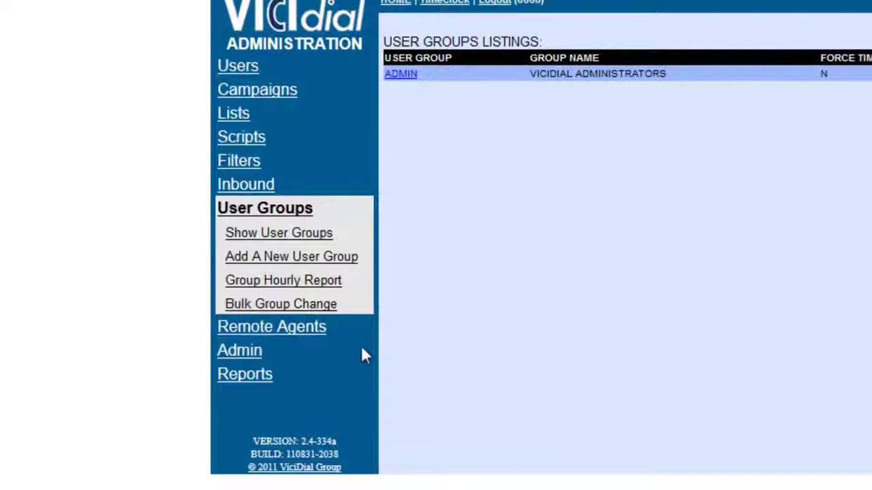
Create a new user group SALES_OUT with the description "Sales Agents Outbound"
click(288, 263)
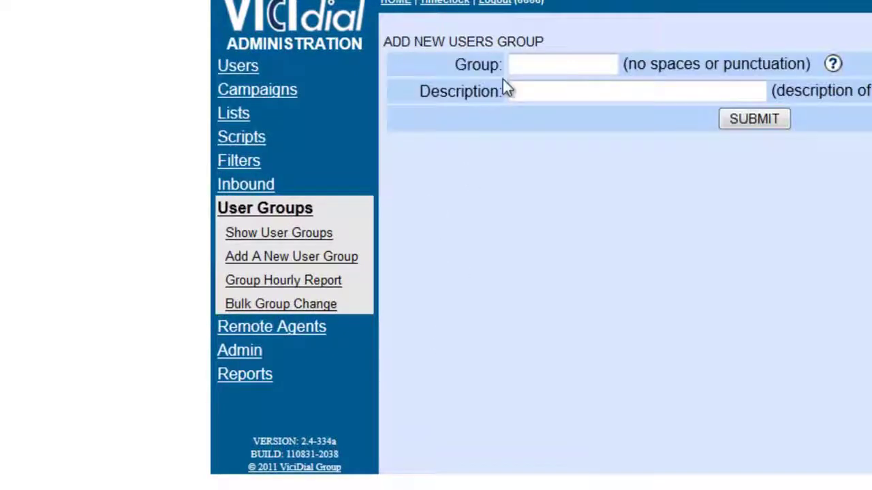
click(521, 66)
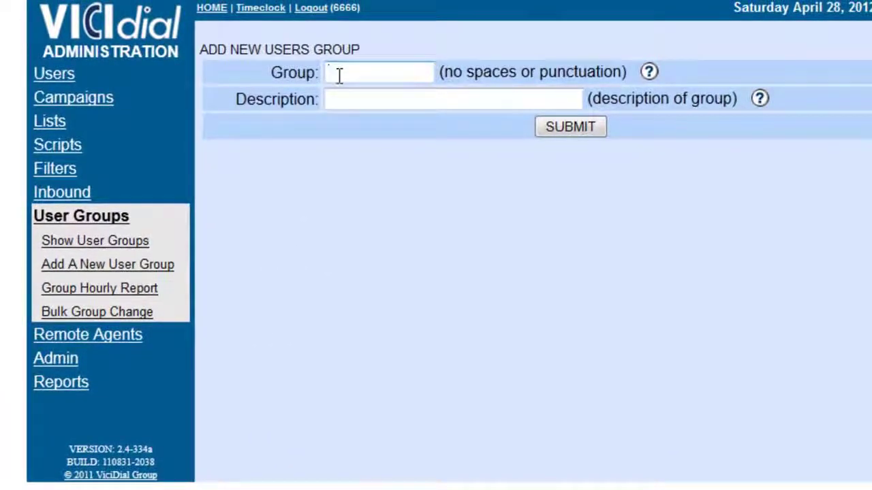
text(SALES_OUT)
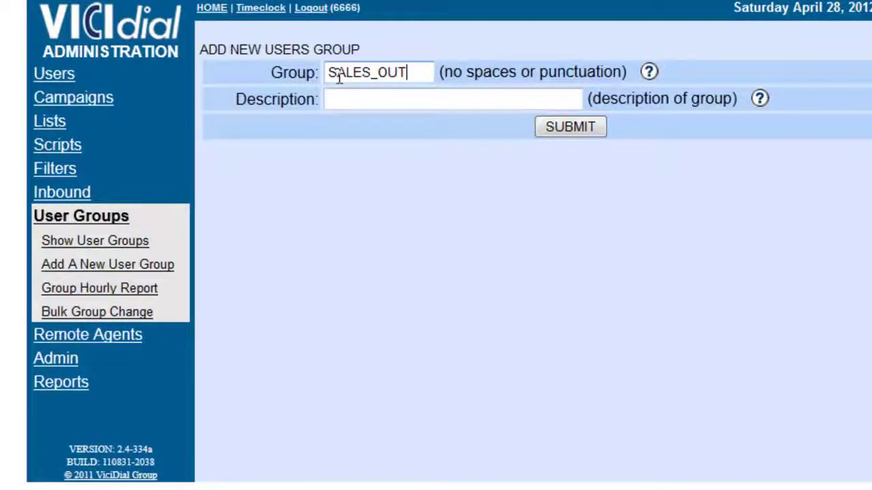
click(372, 98)
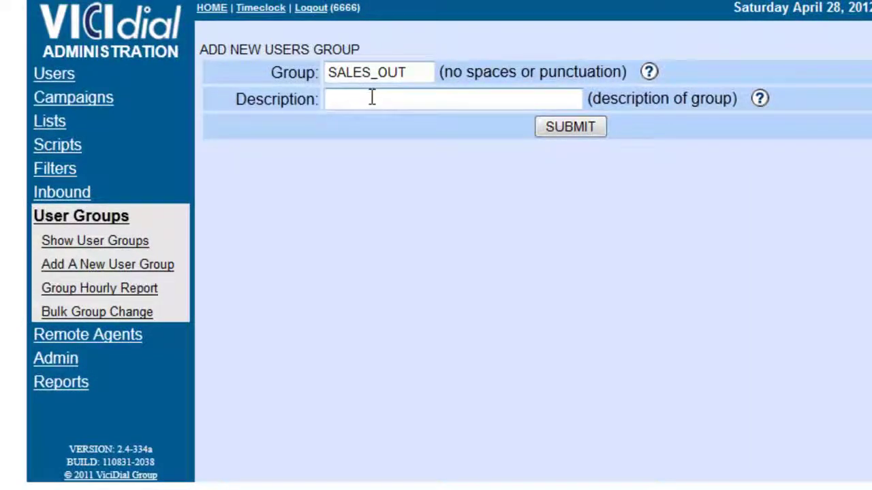
text(Sales Agents Out)
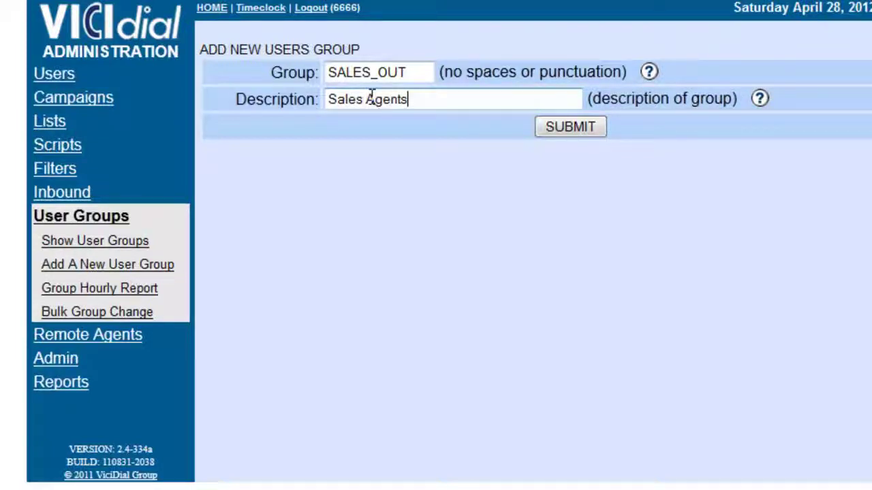
text(bound)
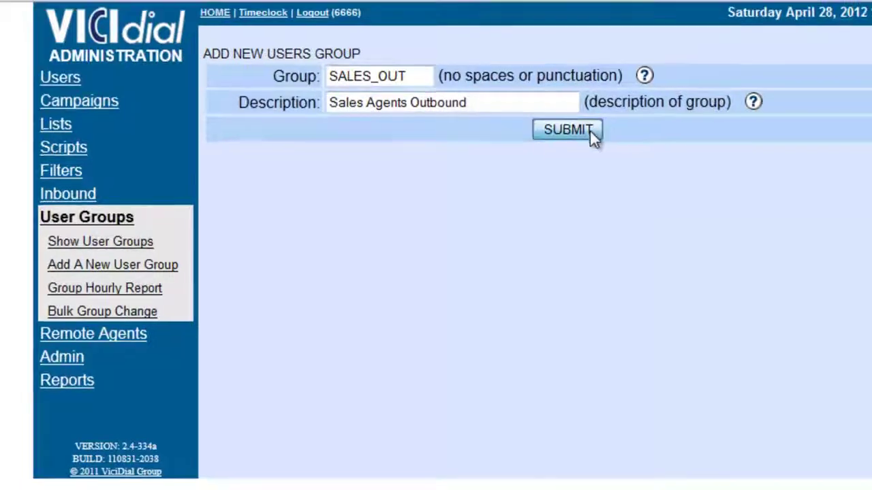
click(570, 127)
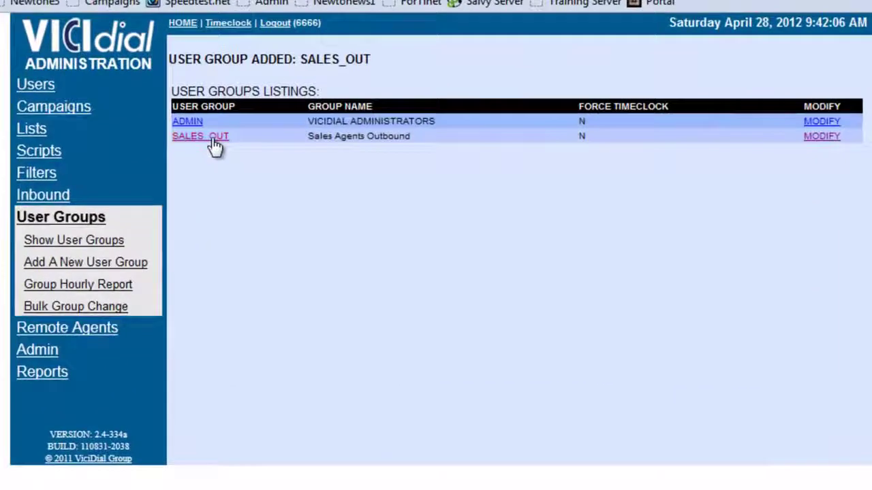
Open the SALES_OUT group's settings and review the Force Timeclock Login choices and the Shift Enforcement setting
click(212, 139)
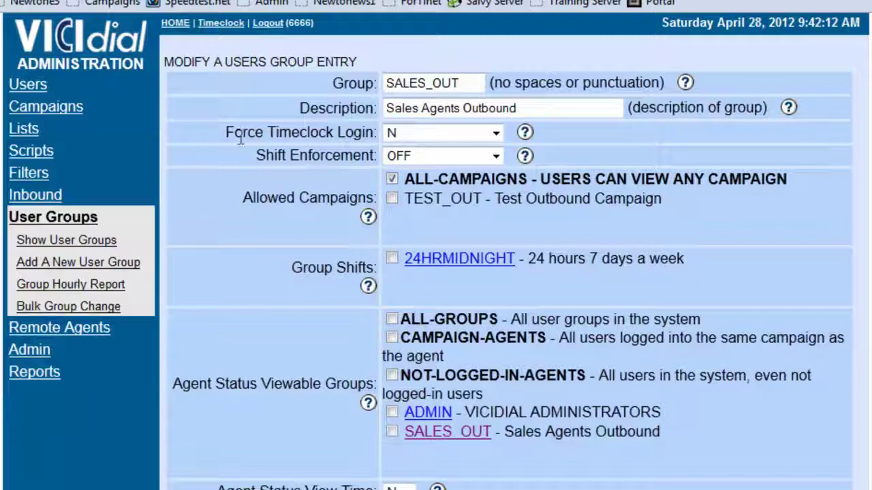
scroll(492, 286, down, 10)
scroll(418, 178, up, 10)
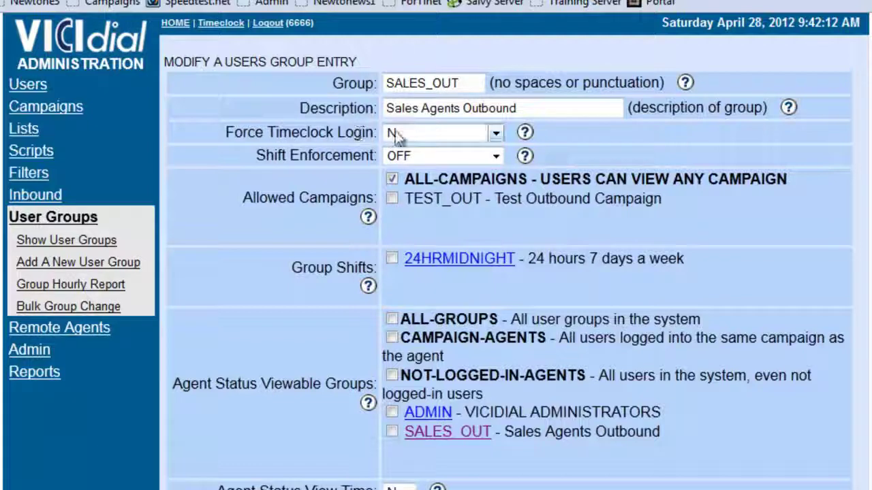
click(485, 140)
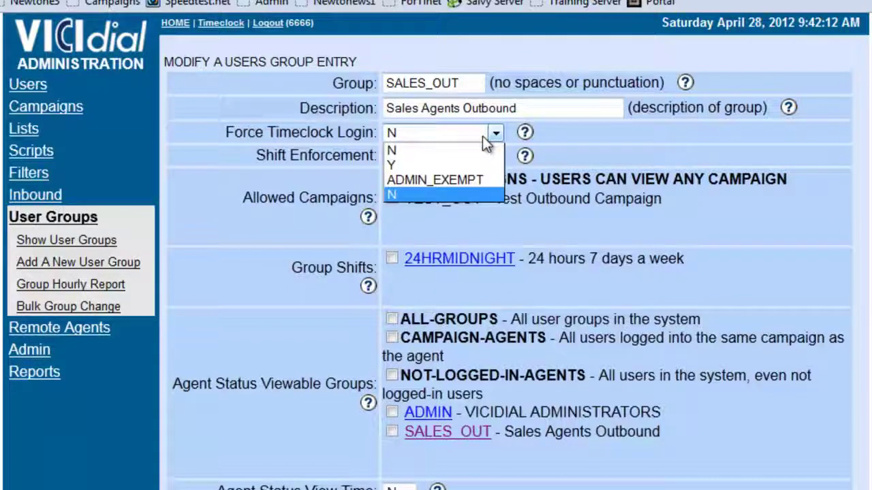
click(482, 137)
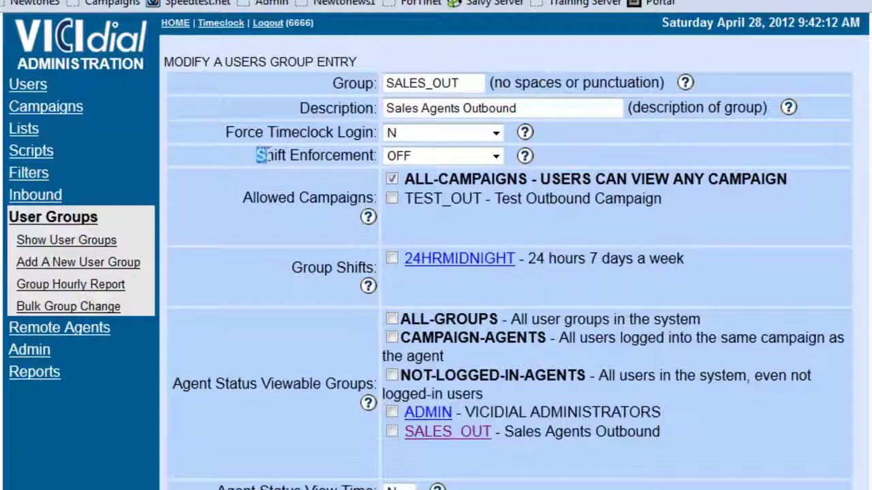
drag(256, 155, 374, 167)
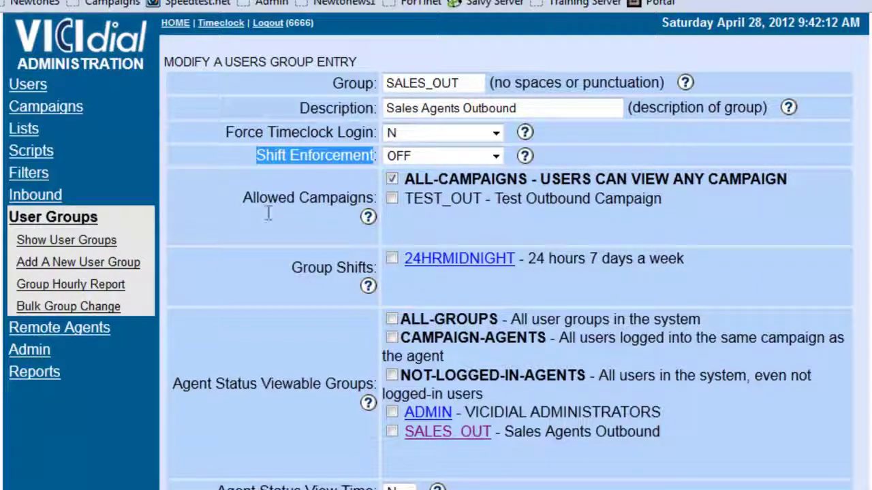
click(293, 219)
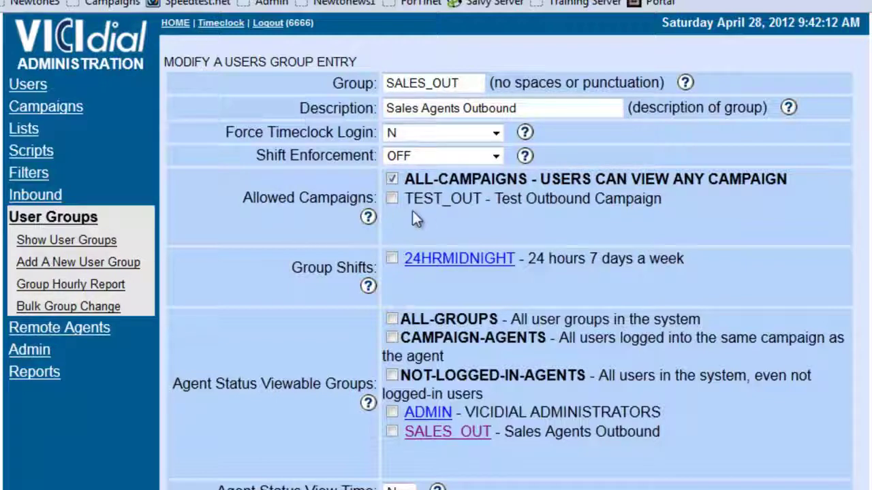
Restrict the group's allowed campaigns to TEST_OUT instead of ALL-CAMPAIGNS, and make SALES_OUT an agent status viewable group
click(392, 180)
click(392, 198)
scroll(325, 249, down, 3)
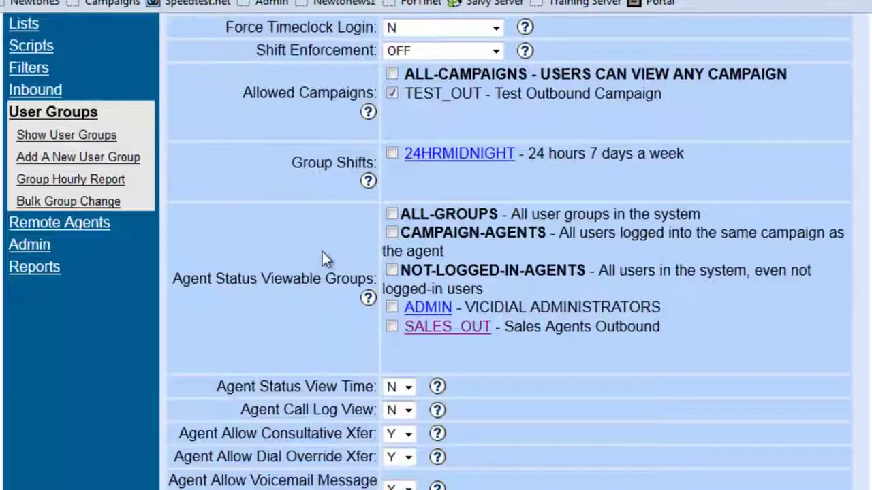
scroll(383, 174, down, 3)
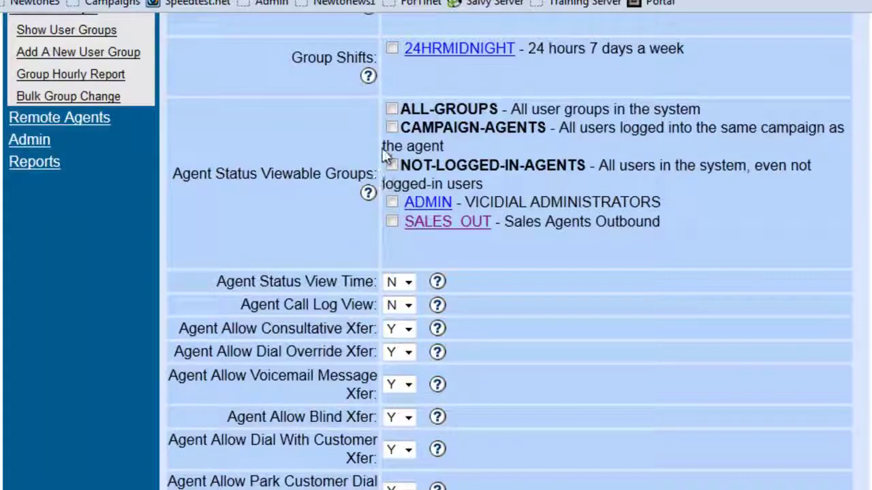
click(392, 221)
Set the allowed reports to Real-Time Main Report, Outbound Calling Report and Outbound Summary Interval Report instead of ALL REPORTS
scroll(340, 177, down, 3)
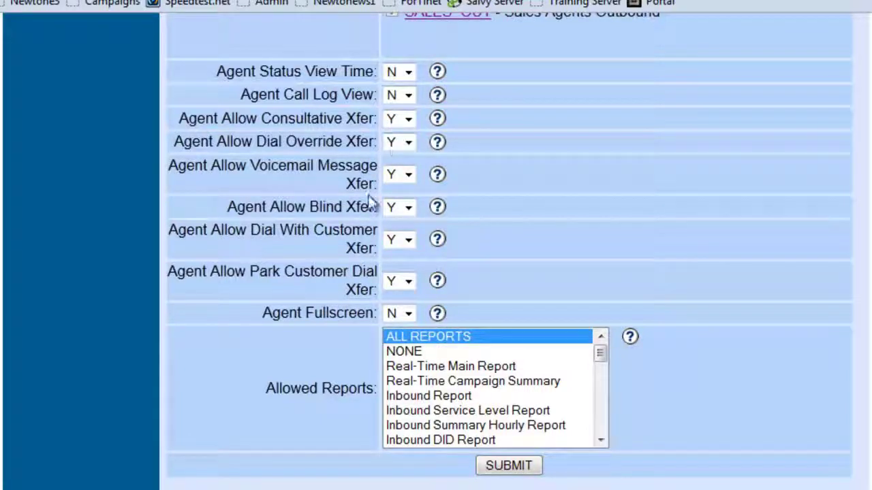
scroll(327, 379, down, 3)
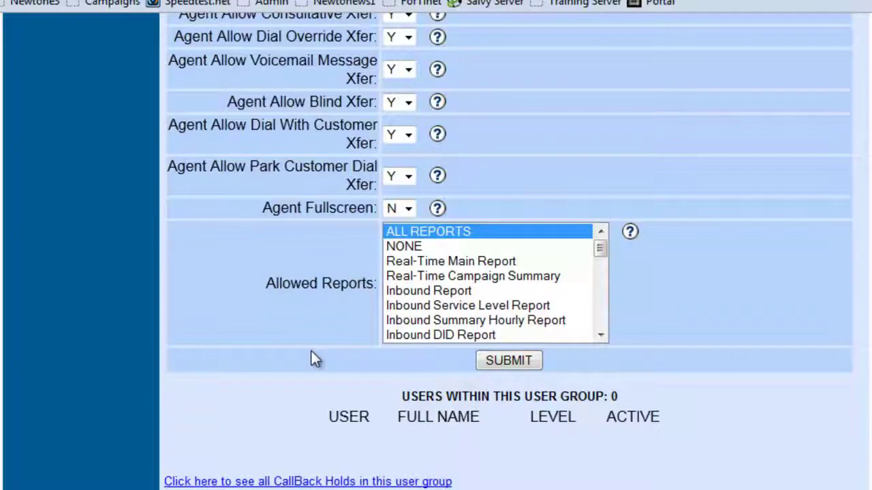
scroll(97, 184, up, 14)
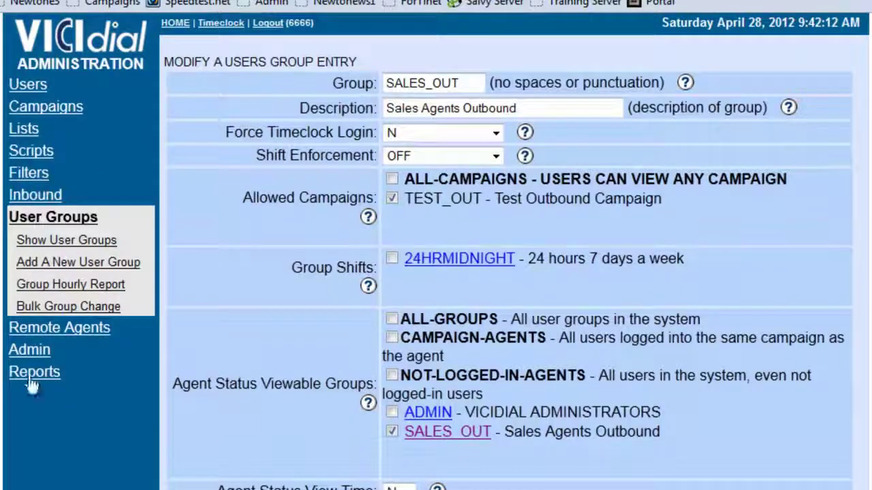
scroll(31, 385, down, 3)
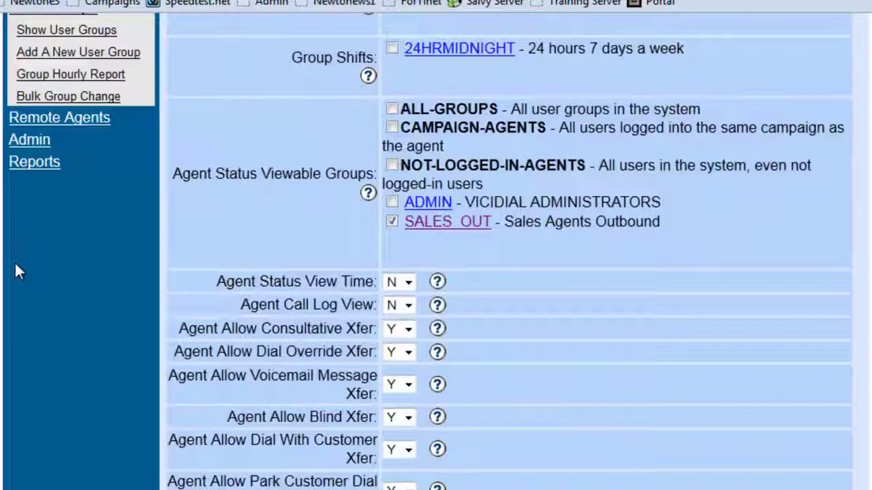
scroll(15, 263, down, 7)
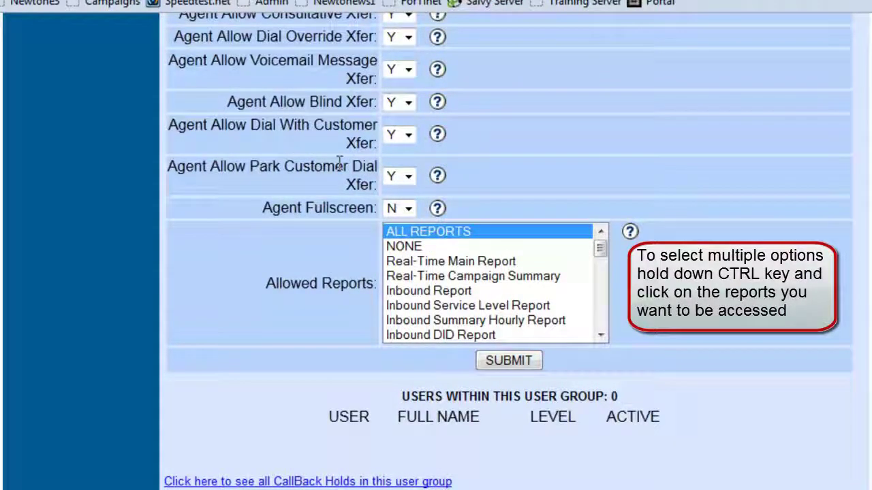
click(396, 265)
drag(601, 245, 604, 262)
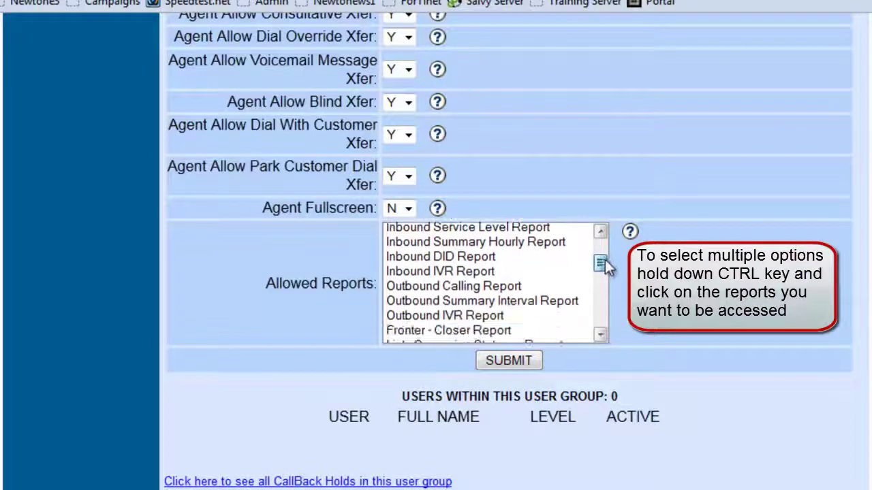
ctrl+click(507, 289)
ctrl+click(485, 300)
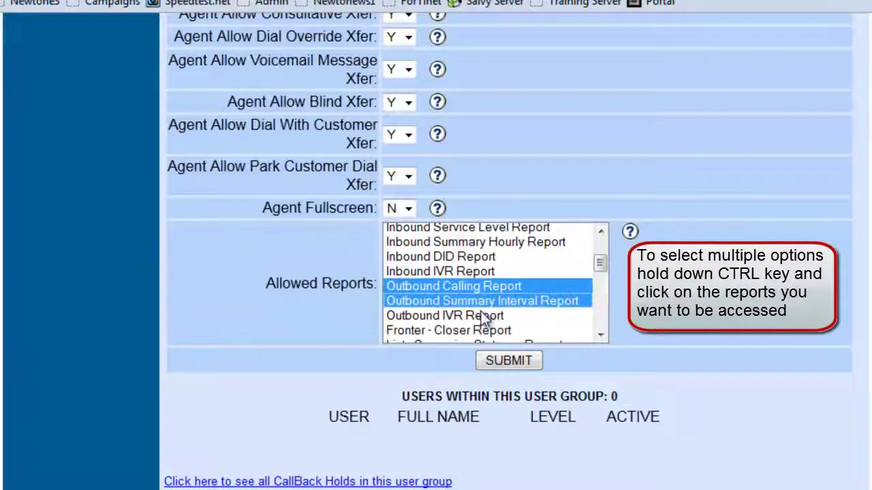
Add Agent Status Detail and Lists Campaign Statuses Report to the group's allowed reports, keeping the existing selections
scroll(569, 301, down, 1)
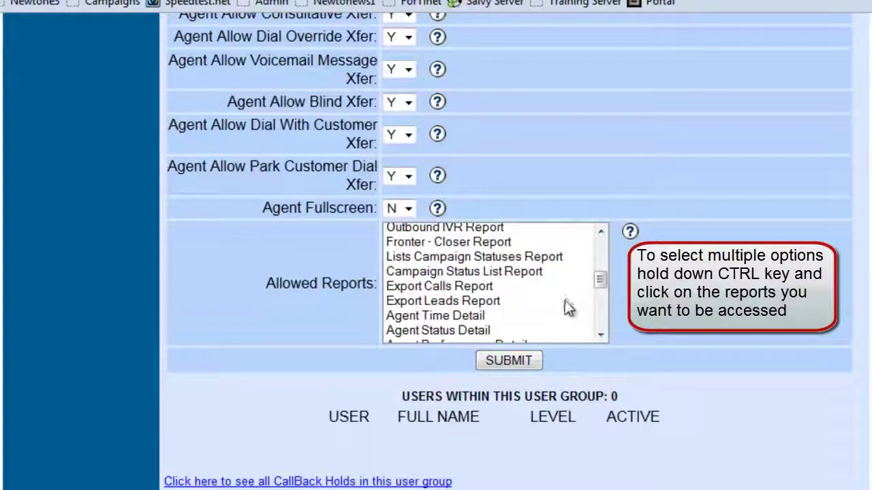
scroll(564, 300, down, 1)
click(497, 287)
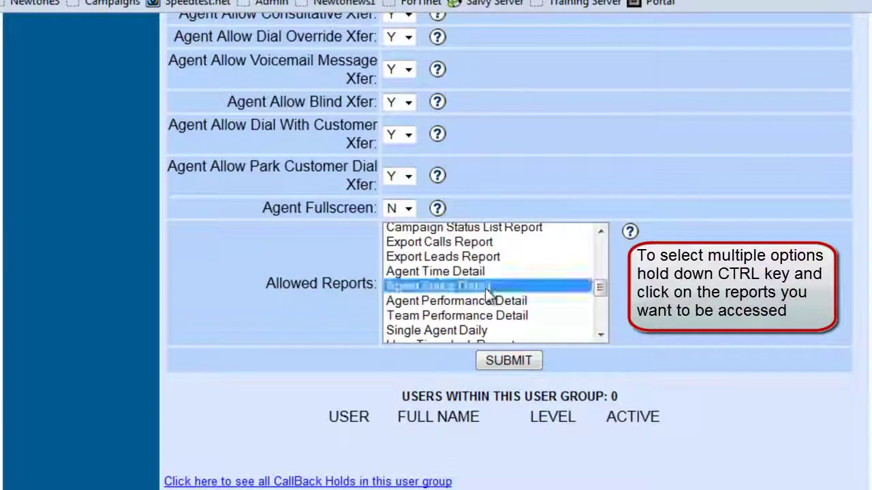
scroll(580, 298, down, 2)
scroll(579, 298, down, 1)
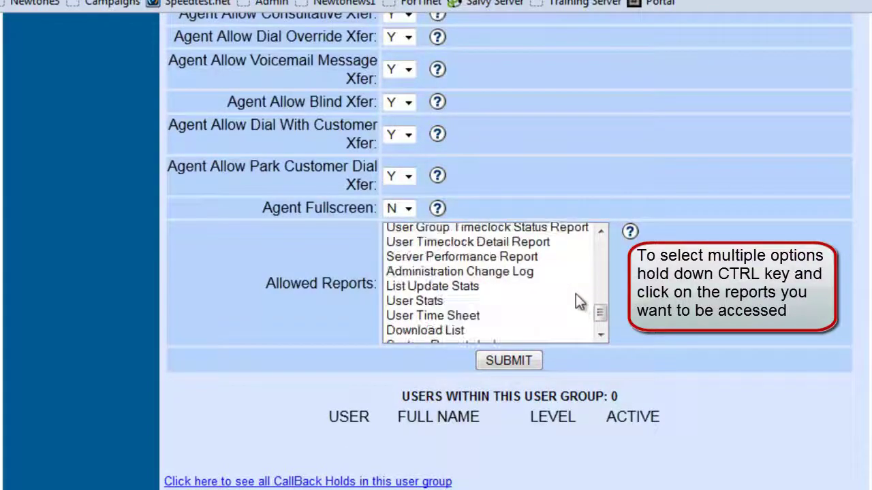
scroll(578, 300, up, 1)
scroll(576, 300, up, 4)
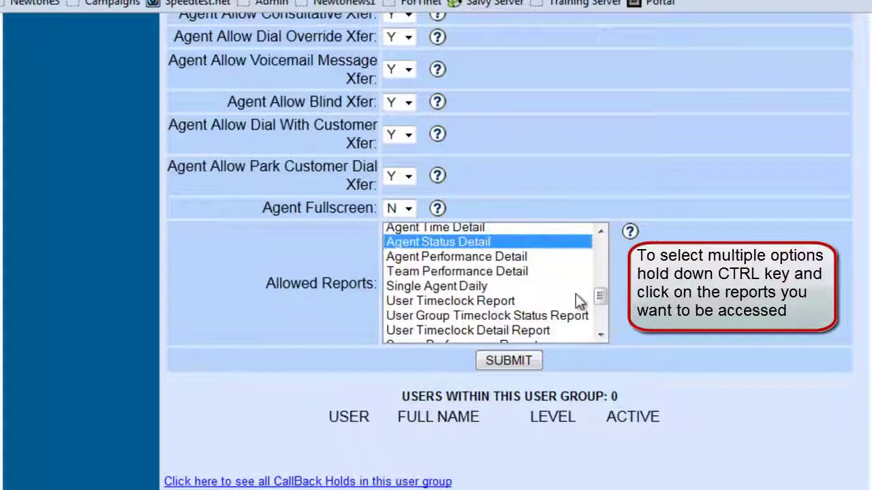
scroll(575, 293, up, 2)
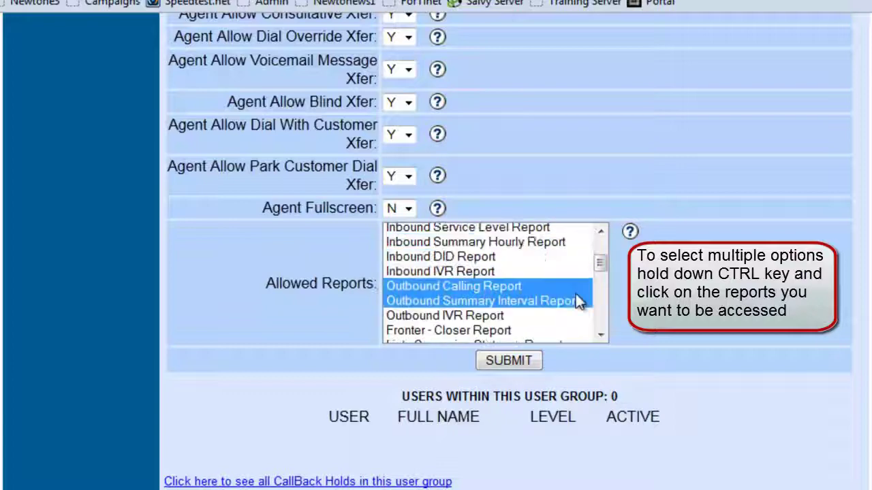
scroll(575, 295, down, 4)
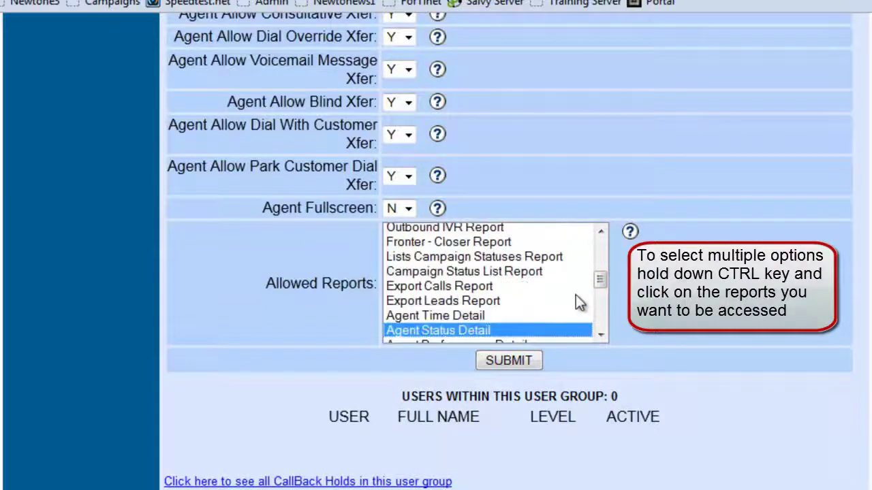
ctrl+click(495, 260)
Check the remaining entries in the allowed reports list and submit the SALES_OUT group changes
scroll(516, 288, down, 1)
scroll(517, 289, down, 2)
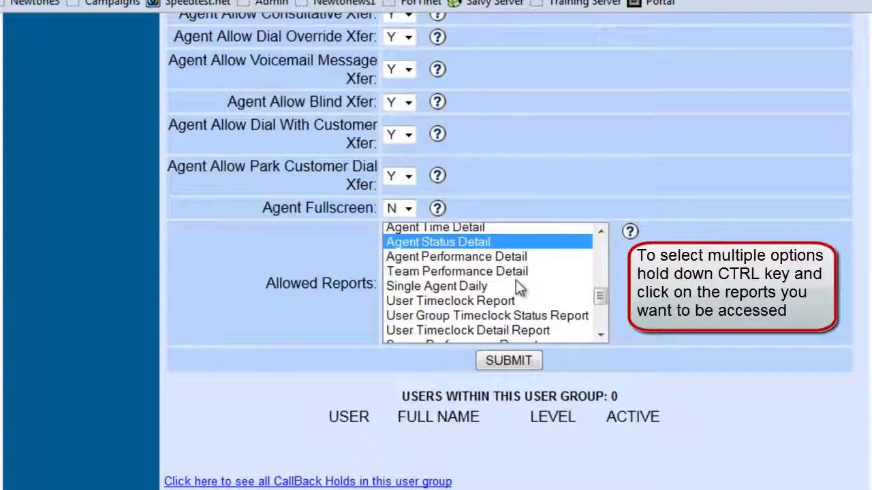
scroll(523, 290, down, 1)
scroll(521, 285, down, 1)
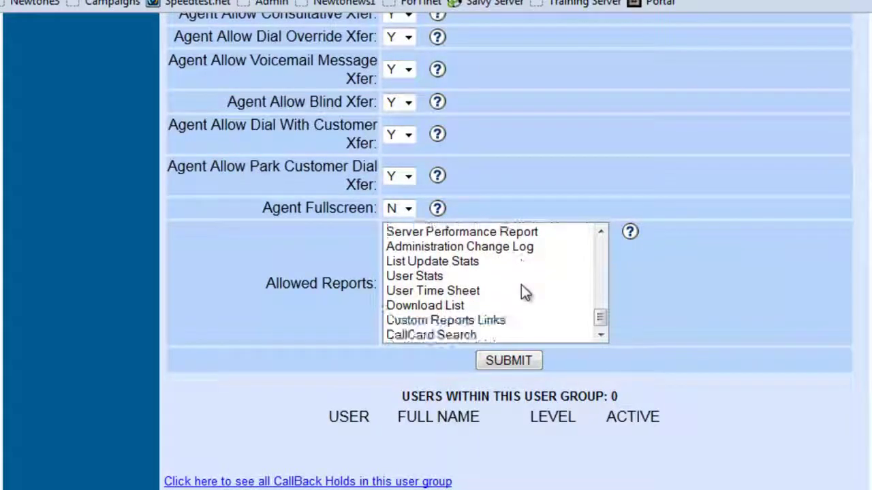
click(504, 360)
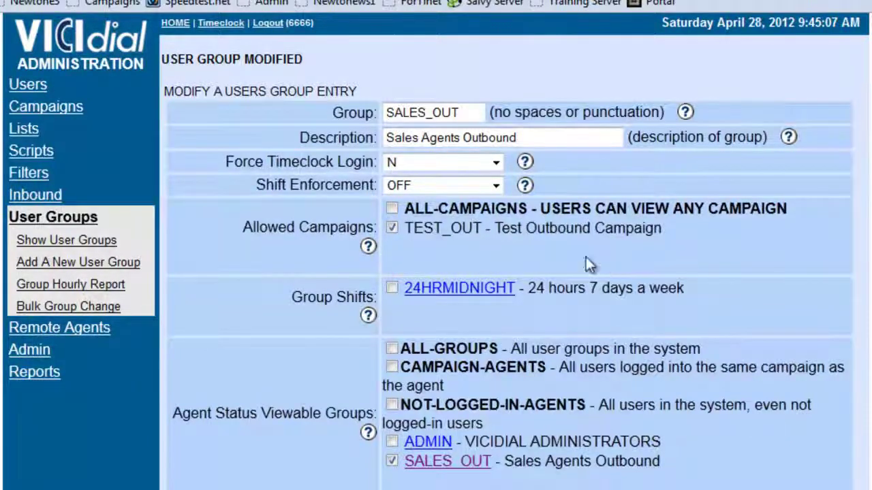
Review the saved SALES_OUT settings, including the agent status viewable groups and the selected allowed reports
scroll(575, 255, down, 3)
click(393, 251)
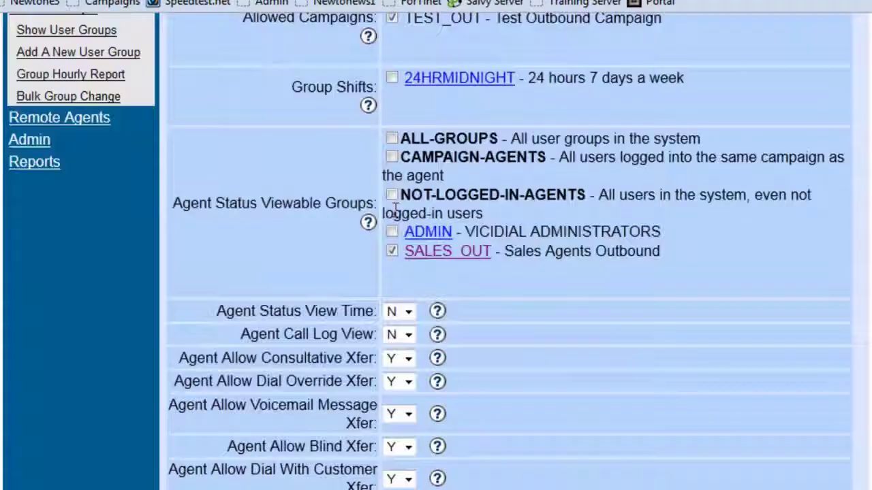
scroll(395, 211, down, 2)
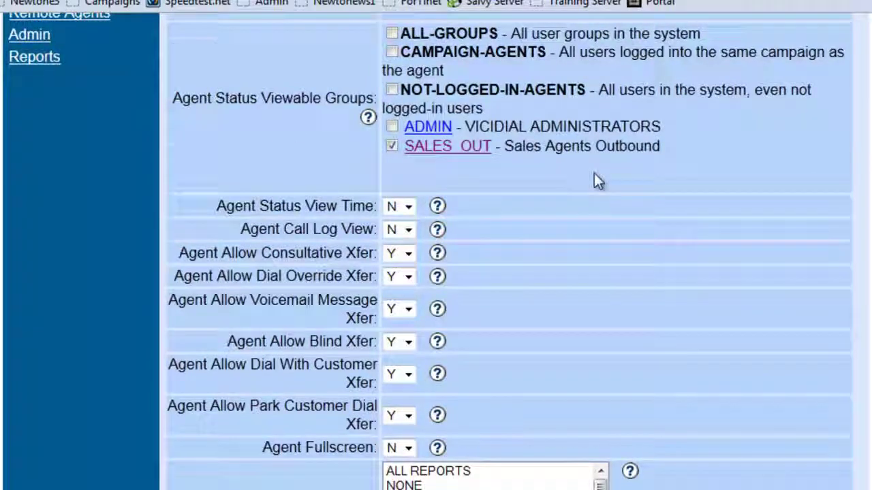
scroll(594, 176, down, 5)
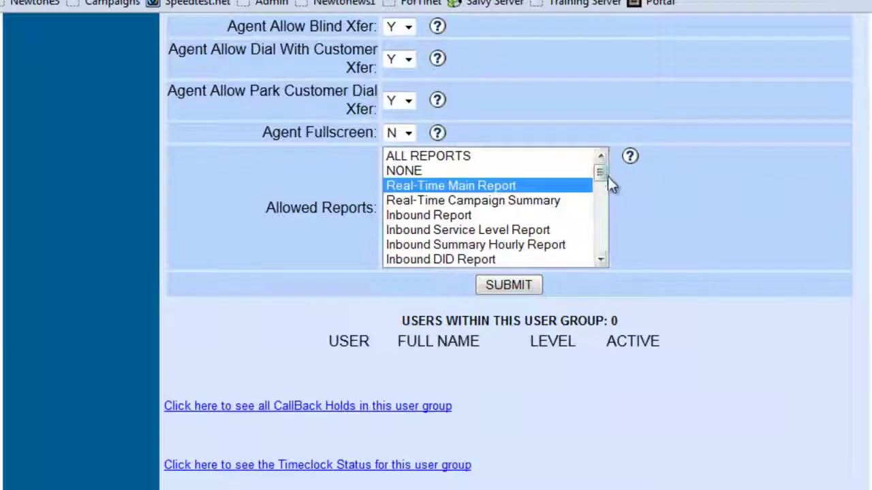
drag(606, 175, 607, 197)
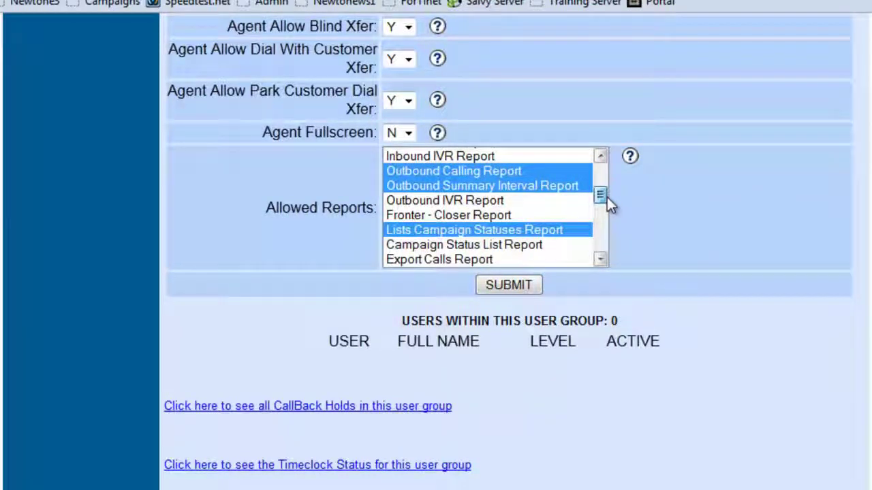
drag(606, 197, 606, 175)
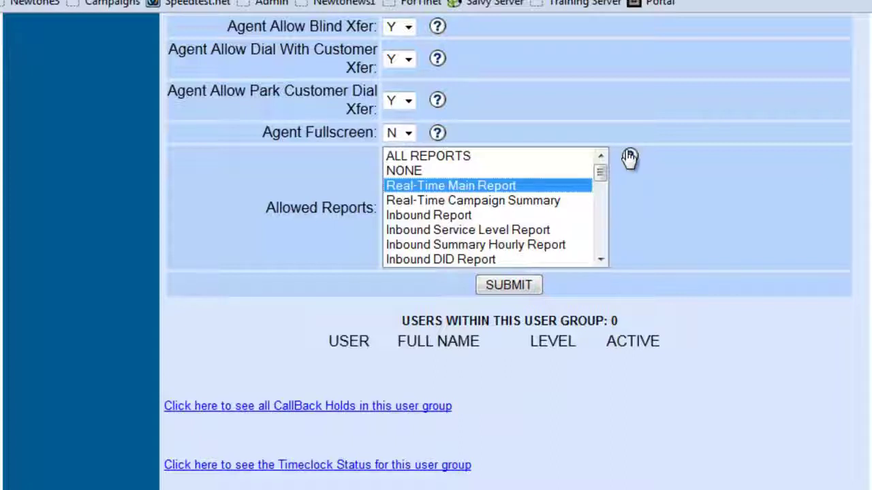
click(534, 285)
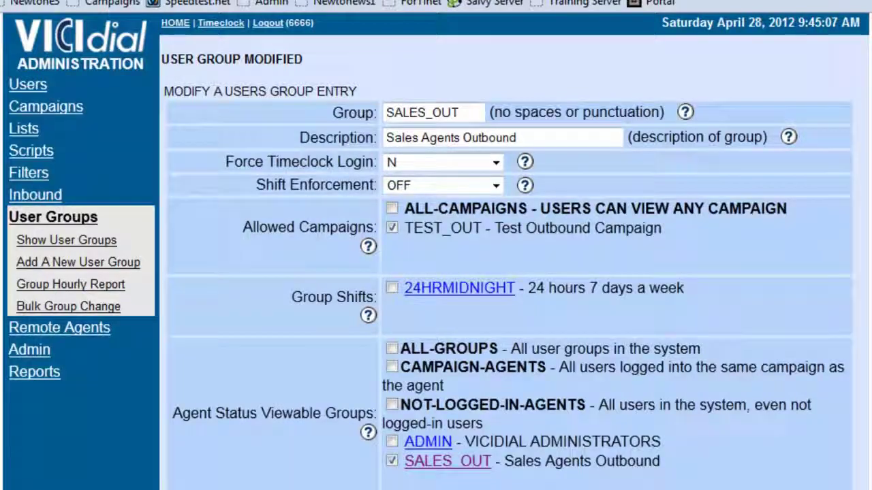